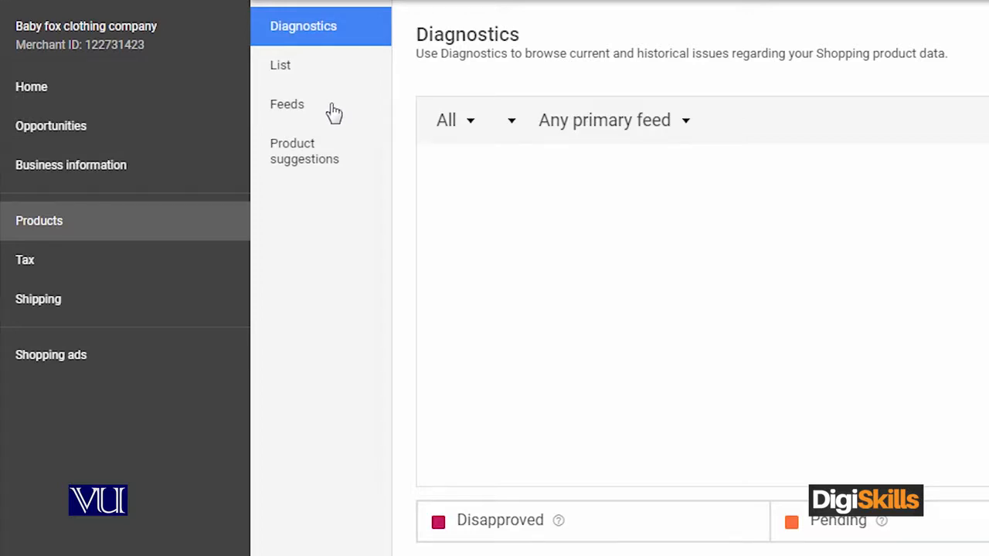
Step: Start a new primary product feed in the Feeds section with United States as the target country
left_click(319, 112)
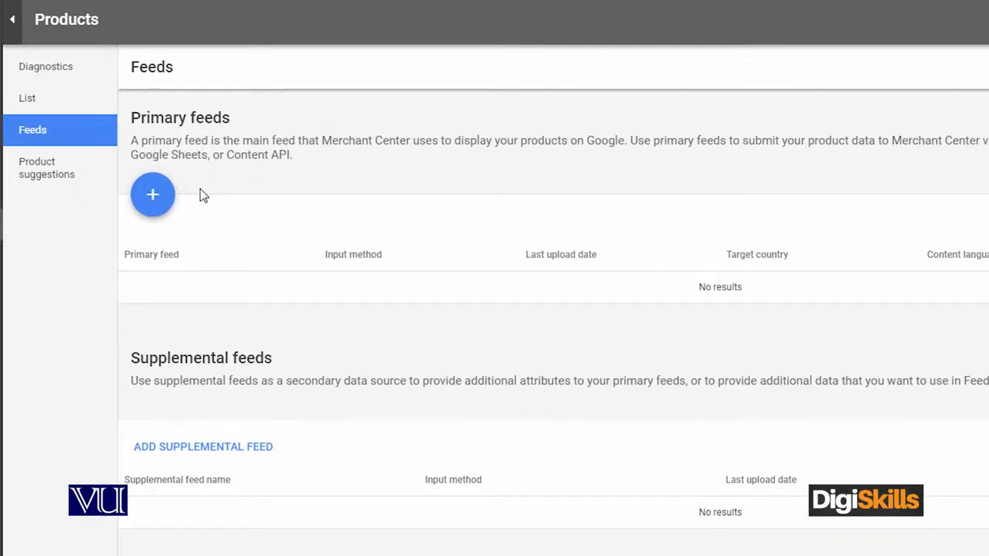
left_click(155, 198)
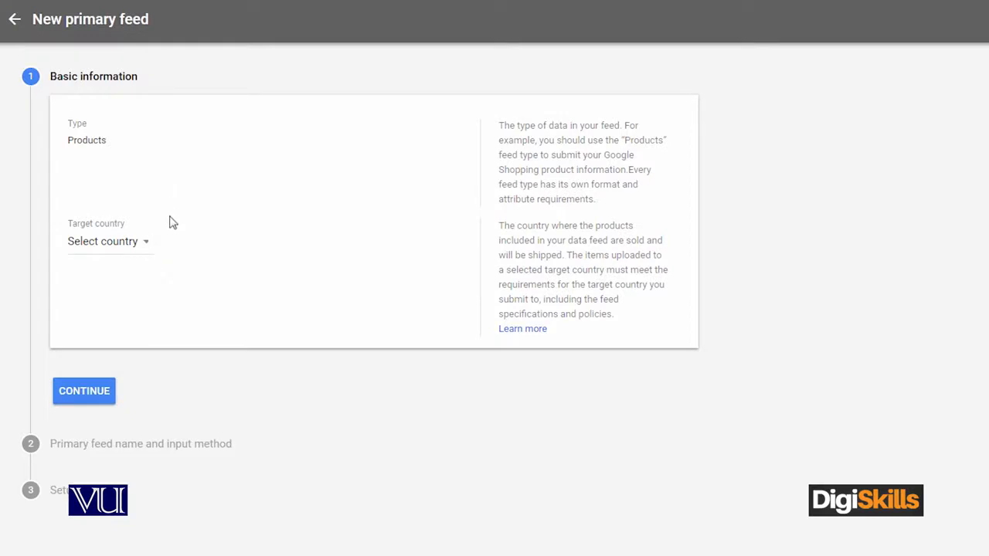
left_click(153, 246)
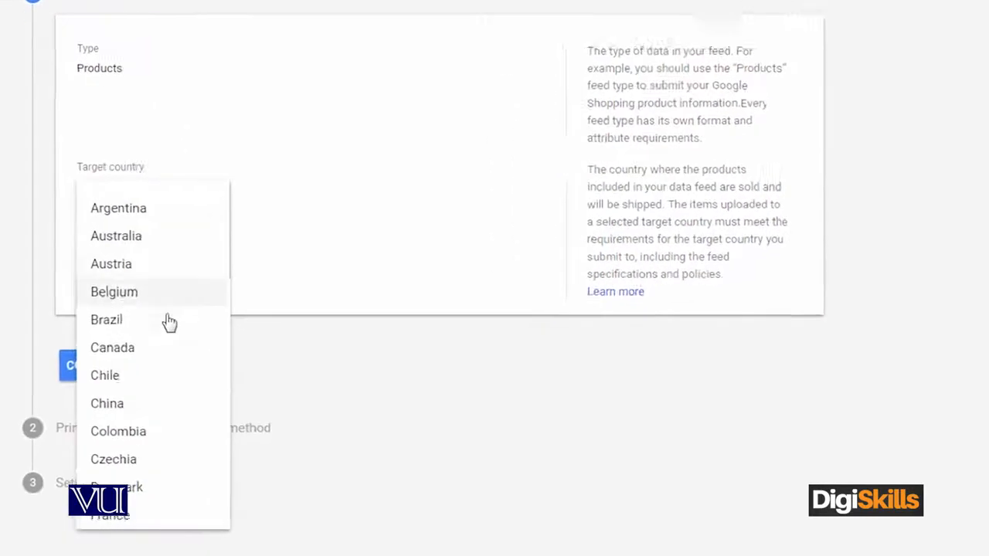
scroll(147, 344, "down", 3)
scroll(155, 355, "down", 5)
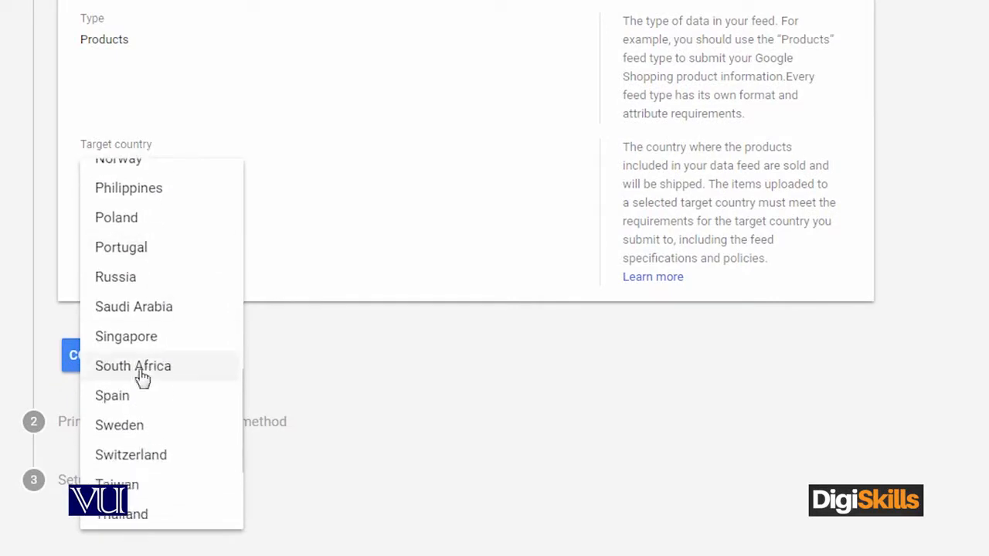
scroll(170, 188, "up", 3)
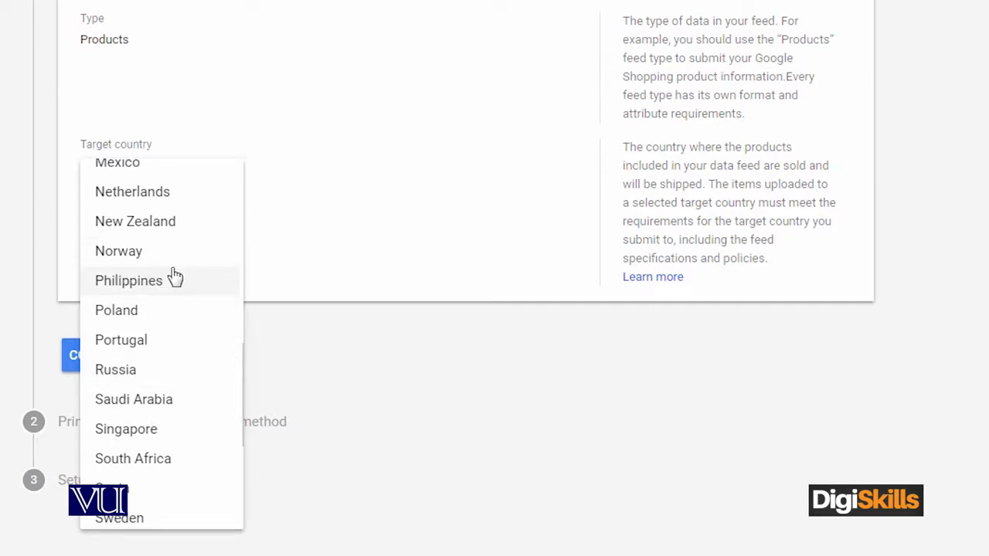
scroll(176, 278, "down", 5)
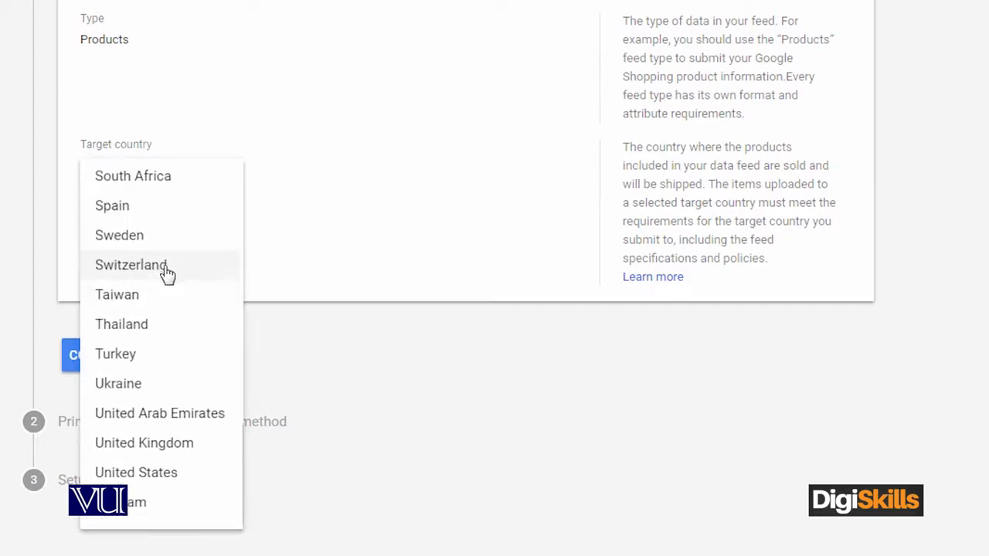
left_click(186, 478)
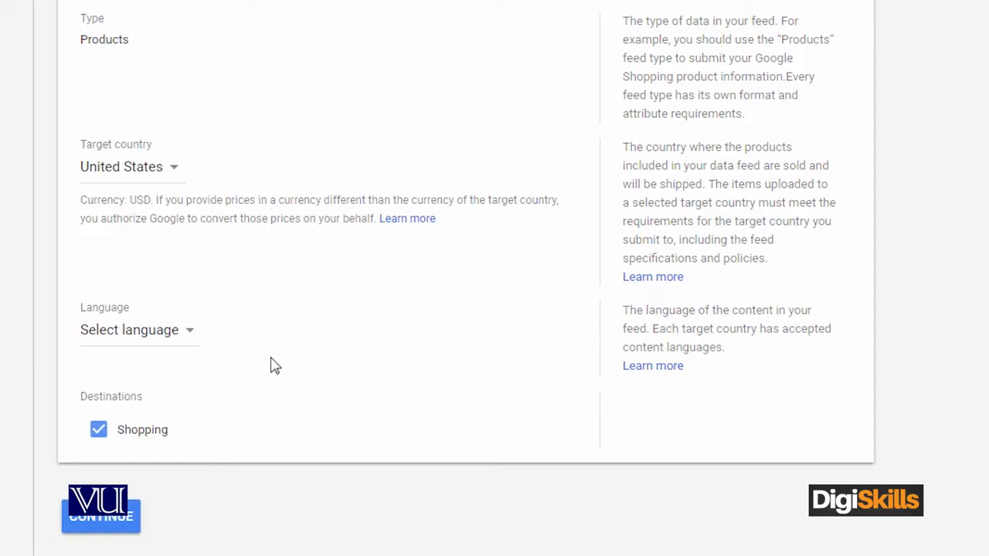
Step: Set the feed's language to English and continue to the feed name and input method stage
left_click(179, 346)
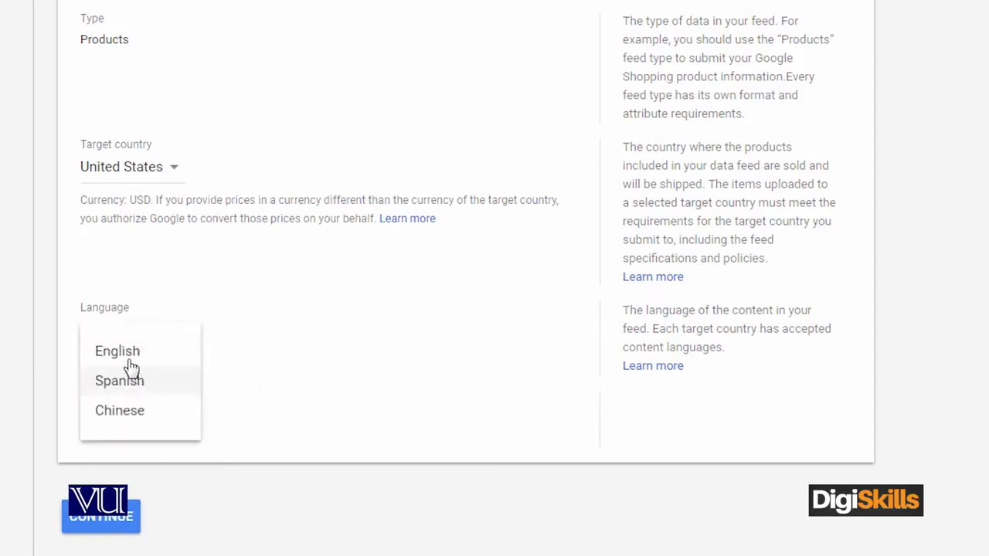
left_click(151, 357)
scroll(247, 425, "down", 2)
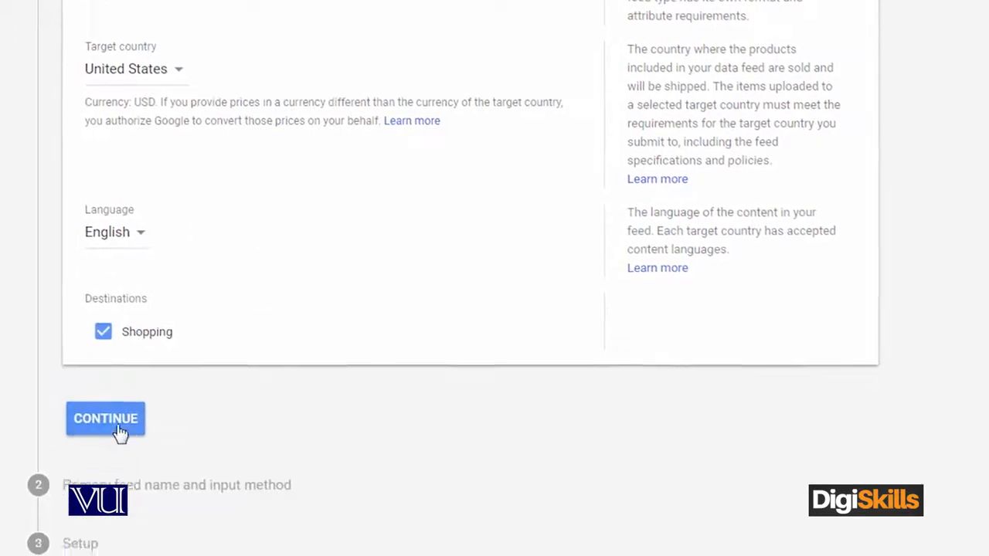
left_click(116, 332)
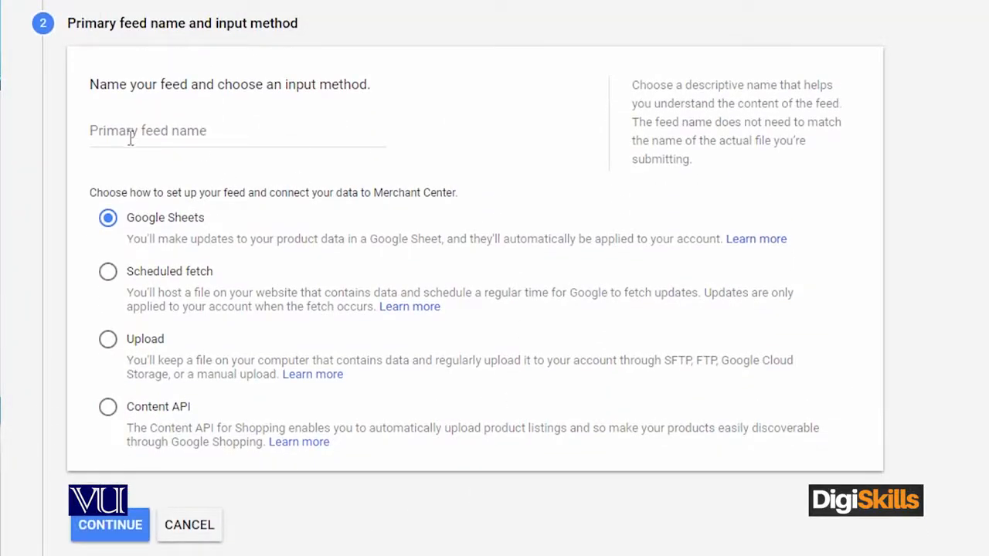
Step: Name the primary feed "test feed" and continue with Google Sheets as the input method
left_click(253, 132)
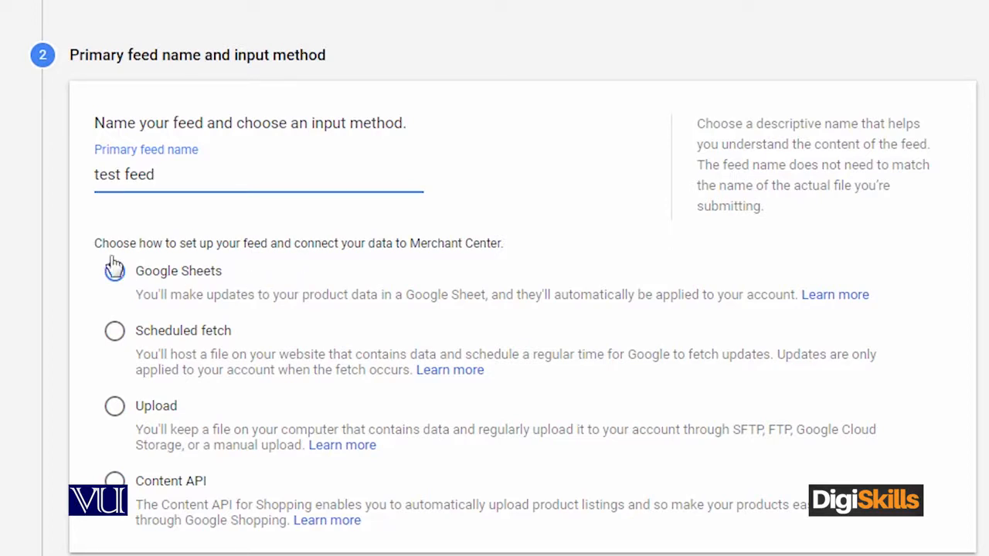
scroll(239, 353, "down", 3)
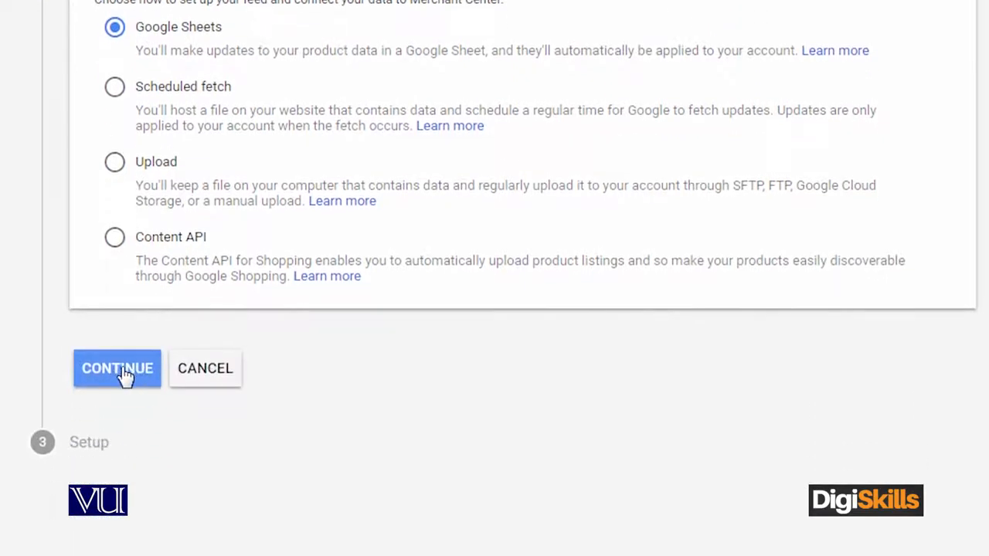
left_click(124, 376)
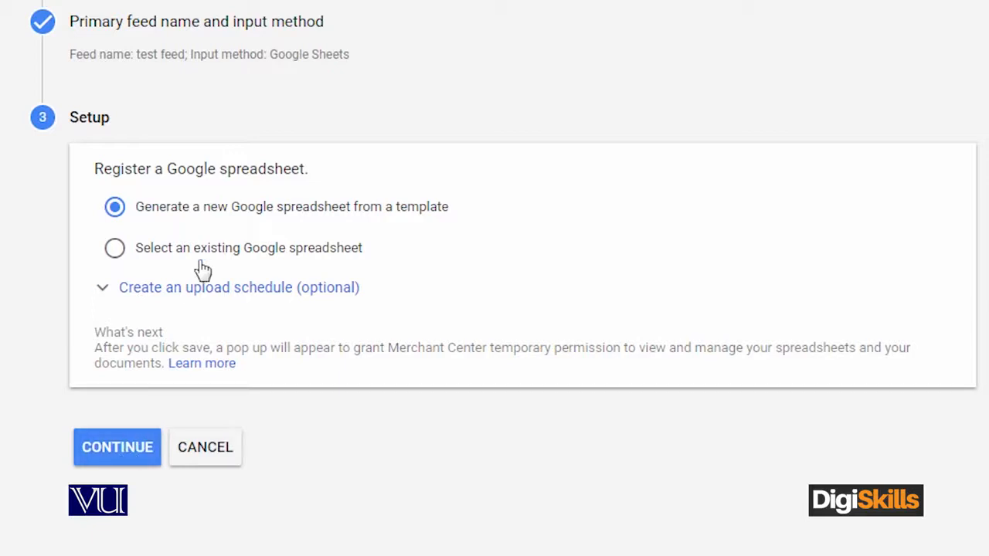
Step: Generate a new Google spreadsheet from a template for the feed, allowing Drive access, and open that spreadsheet
left_click(114, 216)
left_click(119, 446)
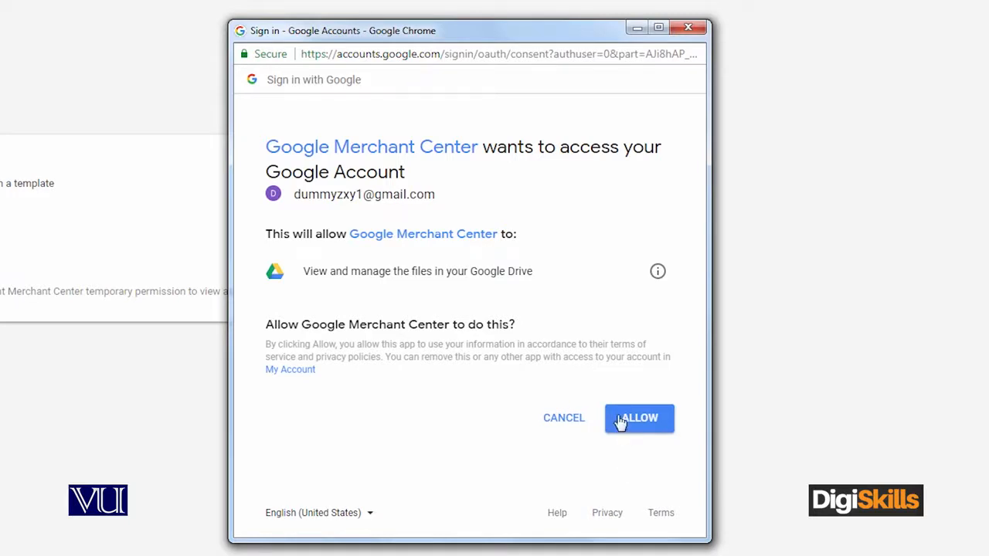
left_click(650, 423)
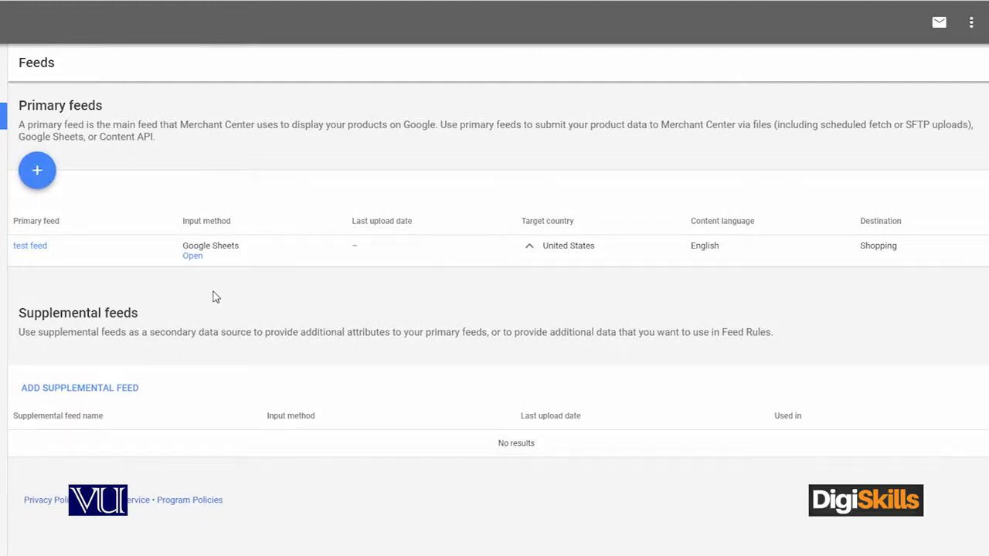
left_click(191, 258)
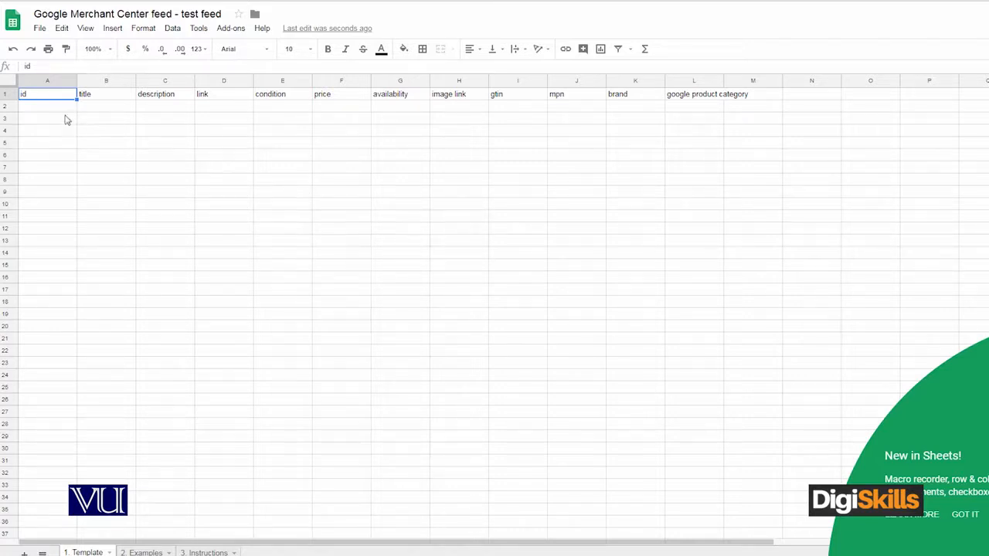
Step: Go through the template's product attribute columns one by one, from id to google product category
left_click(47, 108)
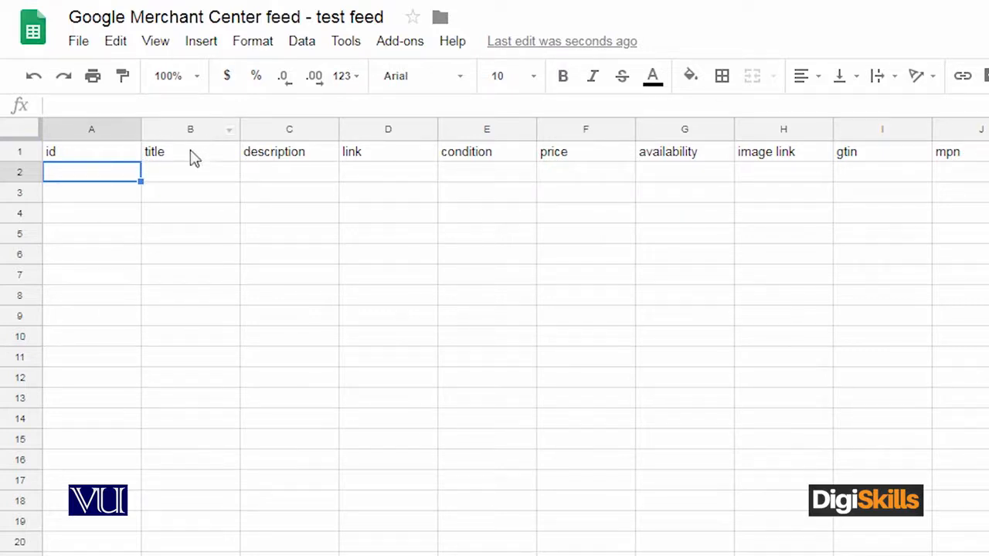
left_click(203, 176)
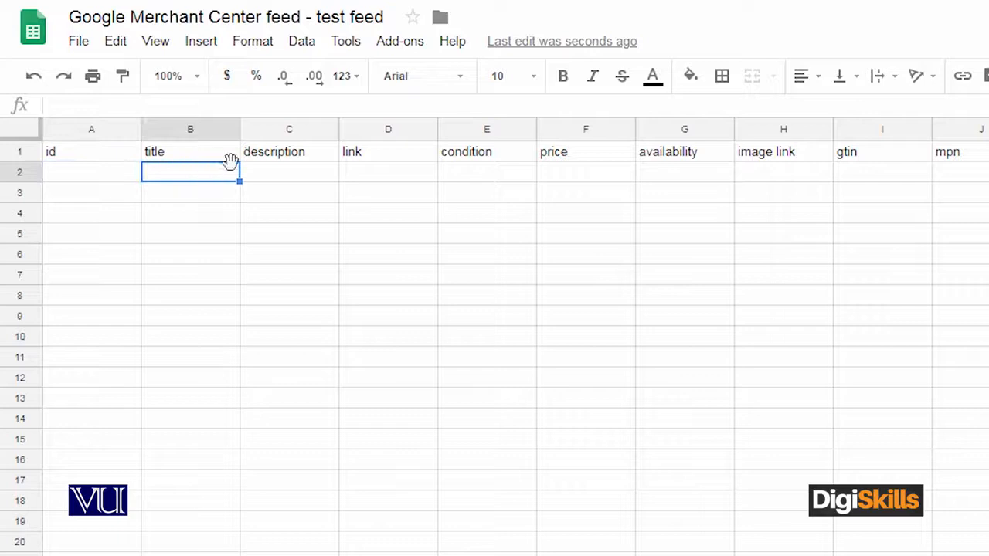
left_click(326, 176)
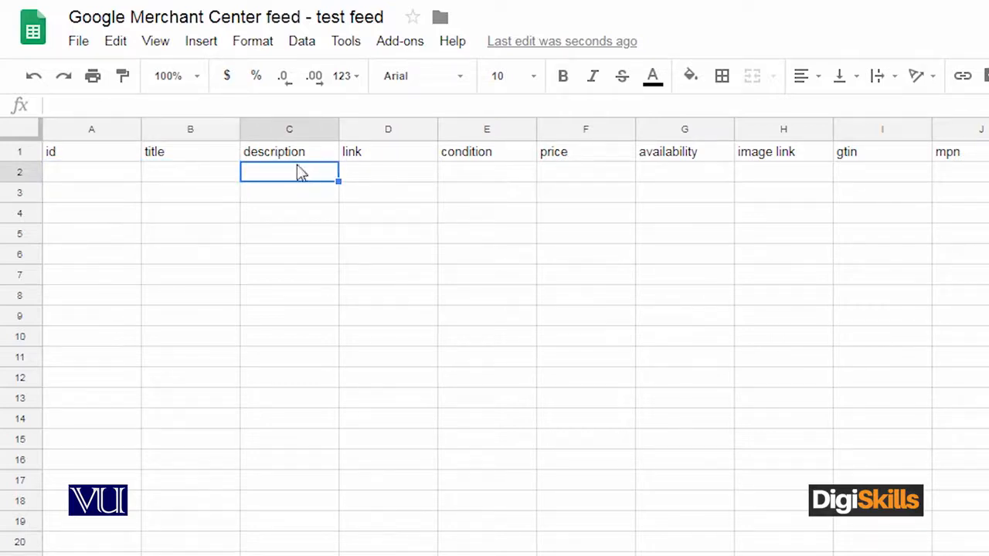
left_click(394, 179)
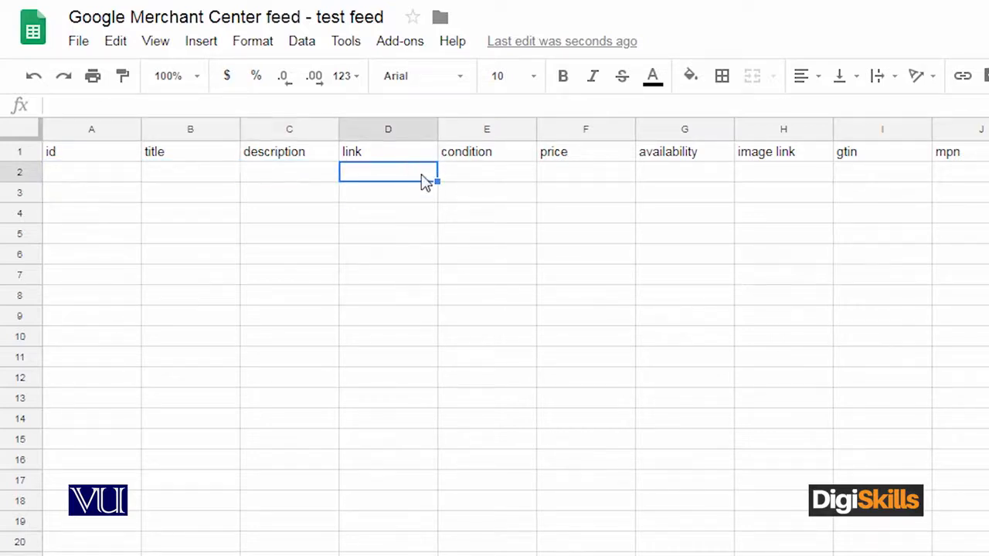
left_click(487, 182)
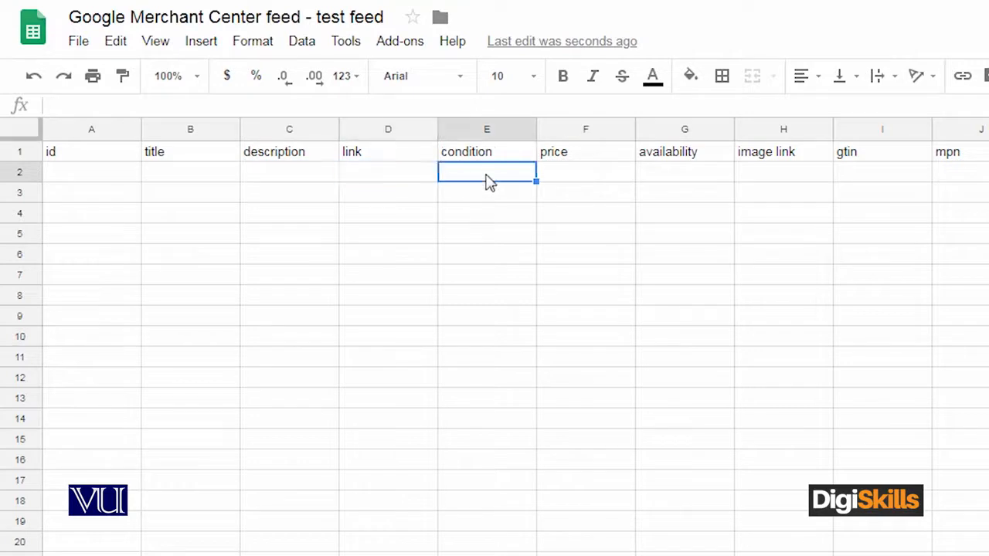
left_click(579, 179)
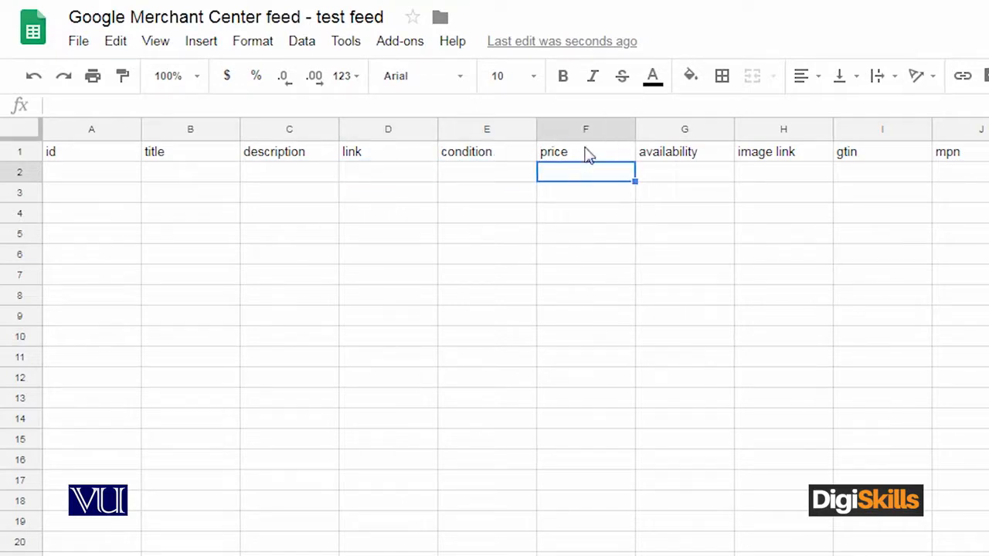
left_click(687, 177)
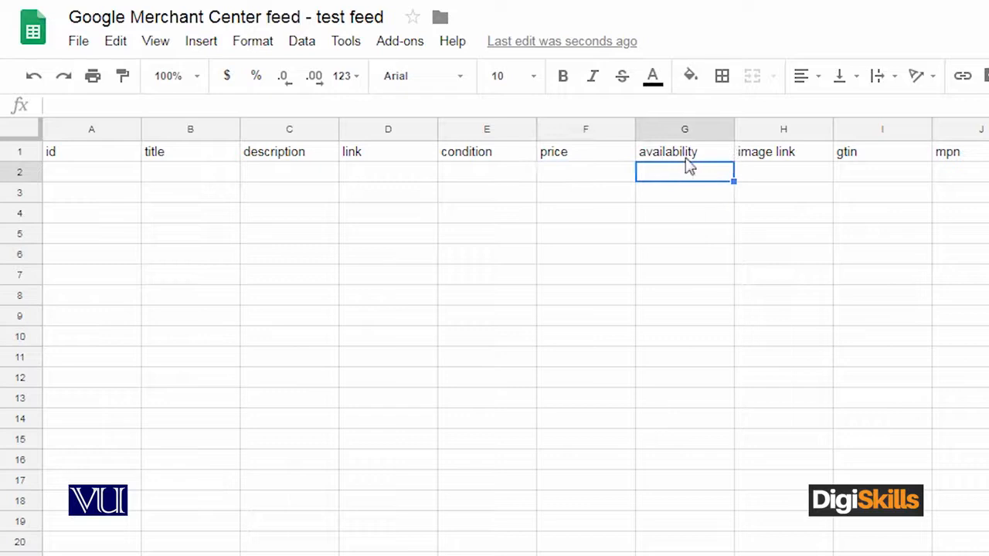
left_click(792, 179)
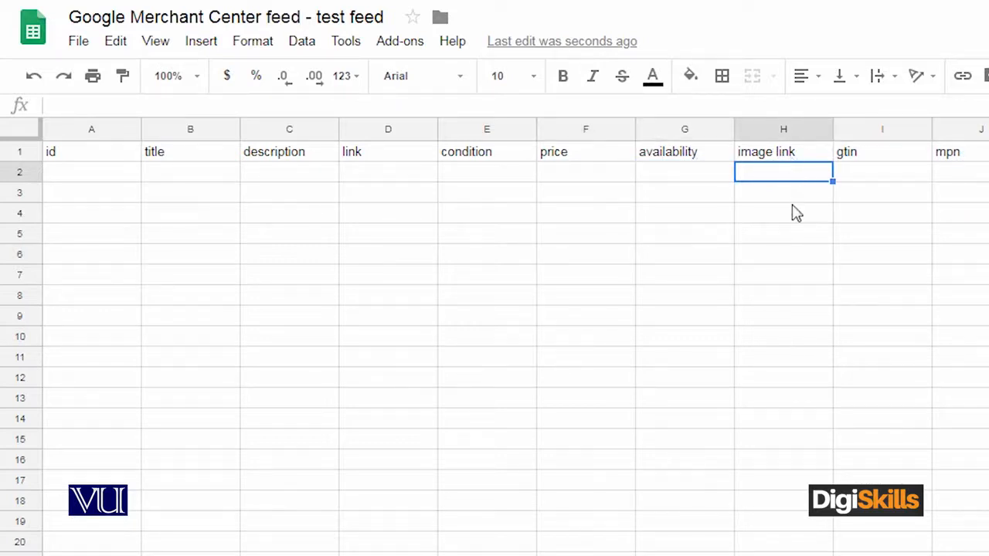
left_click(883, 173)
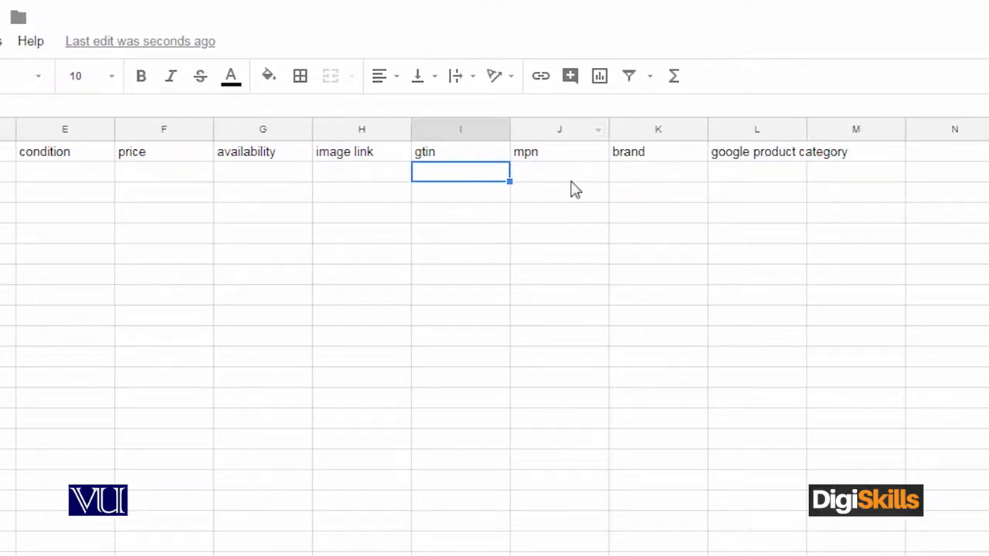
left_click(541, 172)
left_click(481, 172)
left_click(542, 180)
left_click(646, 174)
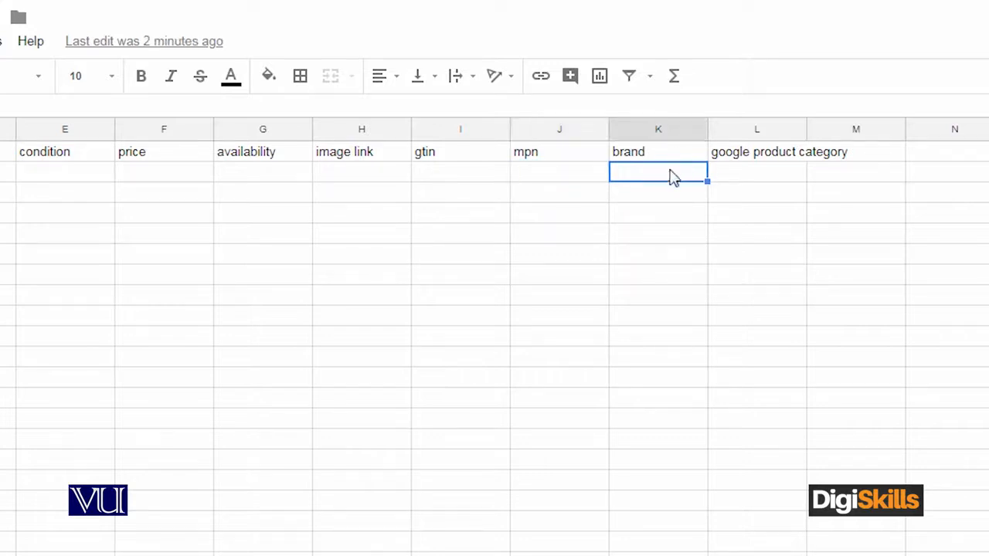
left_click(751, 175)
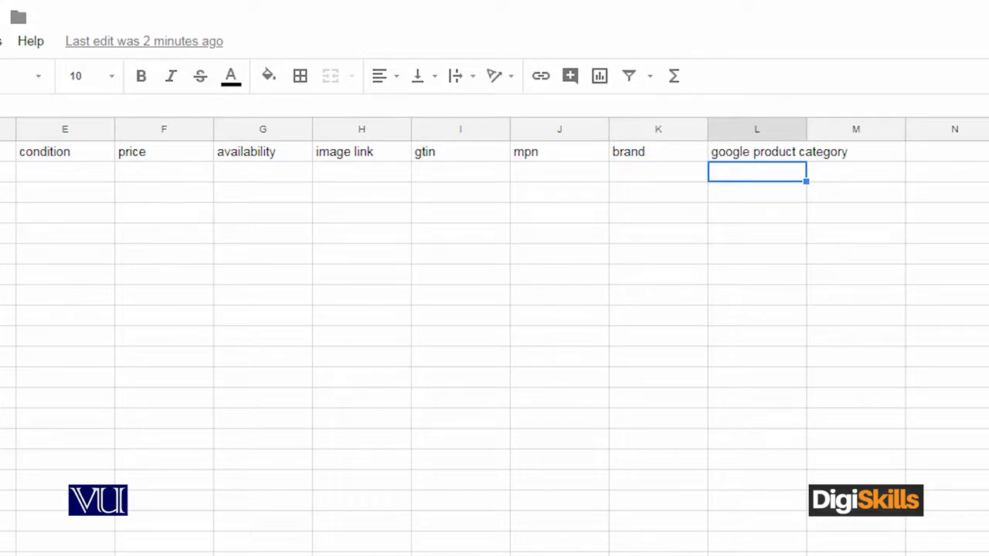
Step: Fill in the first product in row 2 with id 1, title "shirt" and description "baby shirt"
left_click(147, 116)
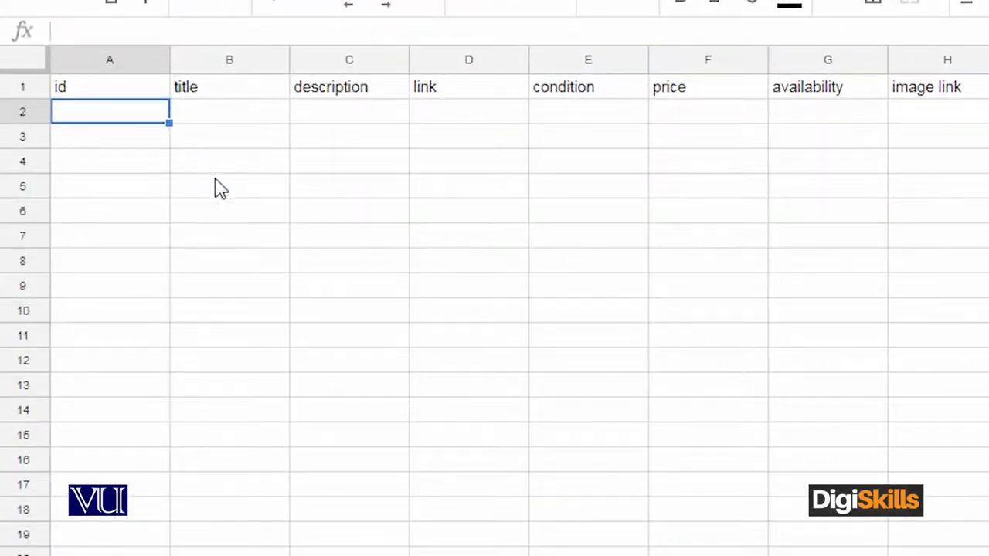
type("1")
left_click(228, 122)
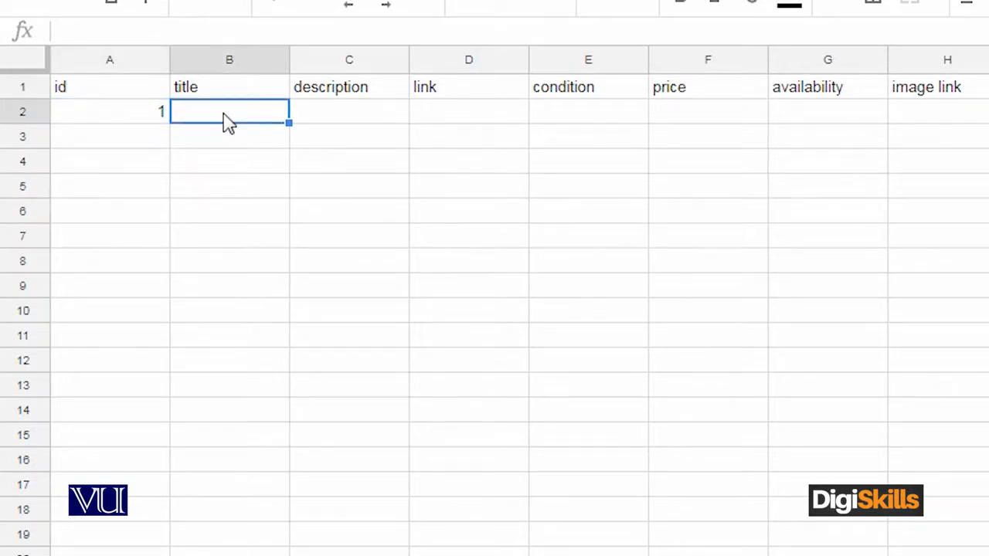
type("shirt")
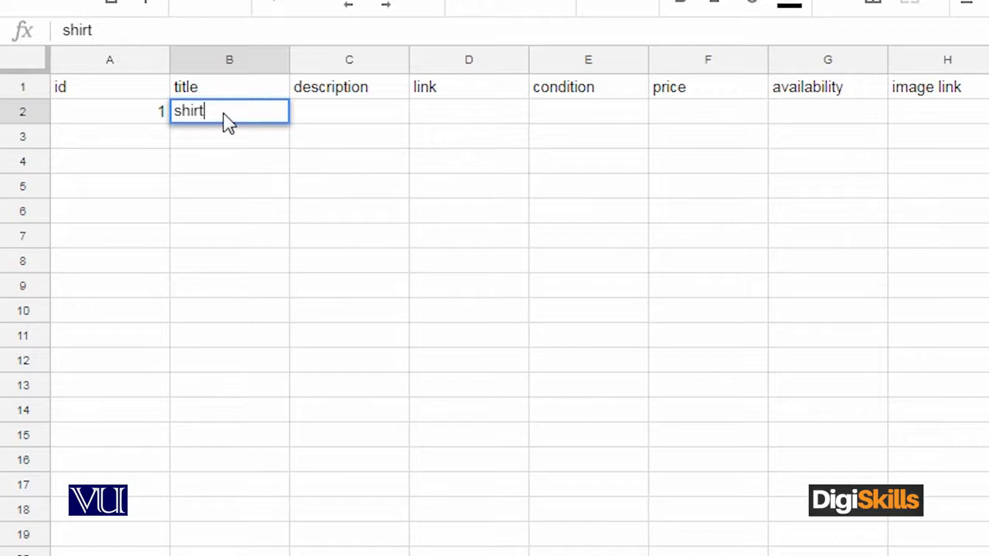
left_click(345, 109)
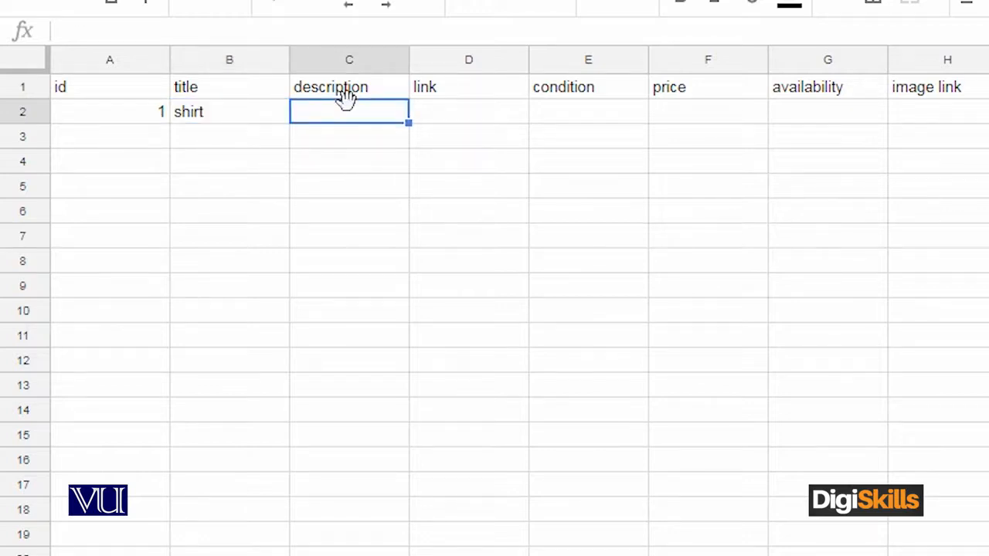
type("baby shirt")
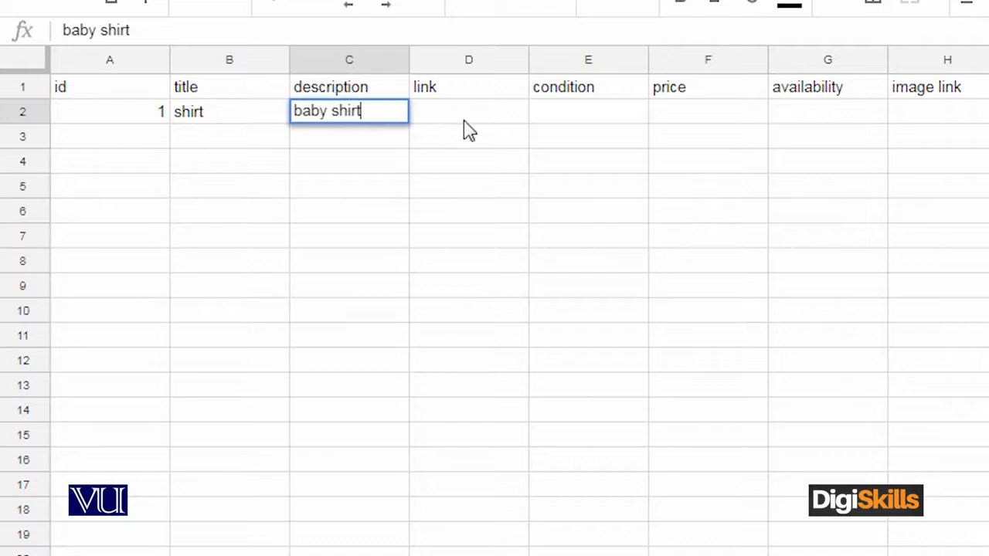
key("Tab")
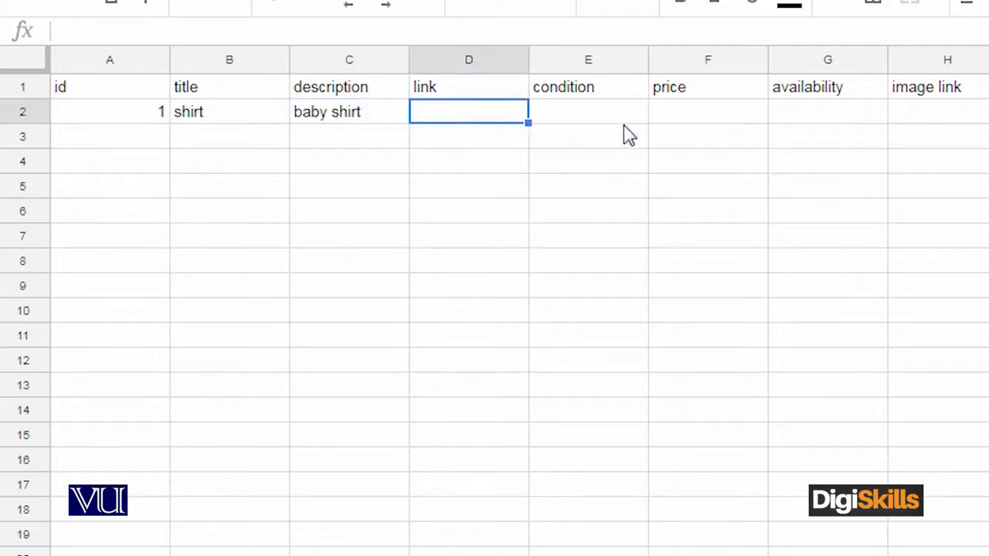
Step: Set the shirt's condition to "new" and its price to $5 in row 2
left_click(565, 123)
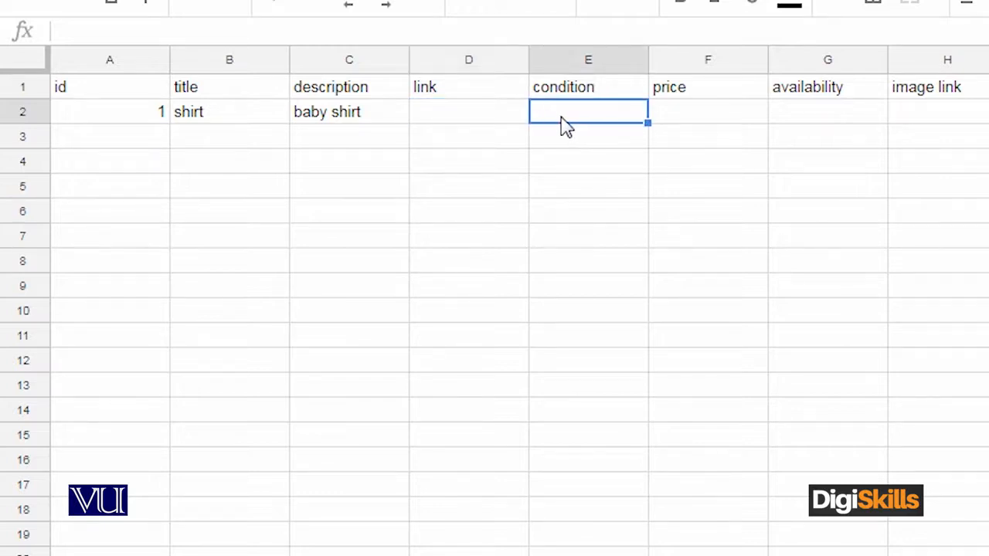
type("new")
left_click(671, 119)
type("$5")
left_click(840, 122)
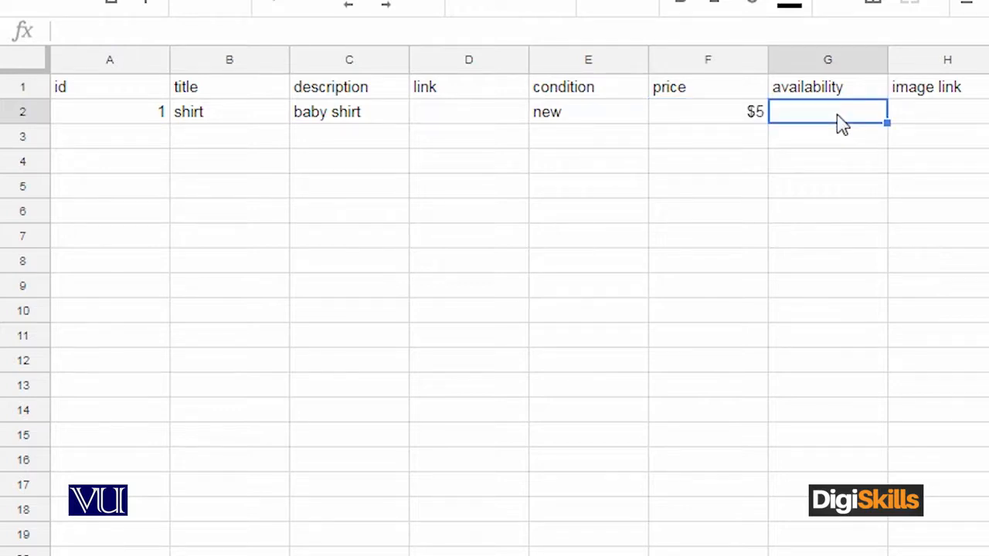
Step: Set the shirt's availability to "yes" in row 2, leaving the cursor in its image link cell
type("yes")
scroll(404, 122, "right", 8)
left_click(316, 124)
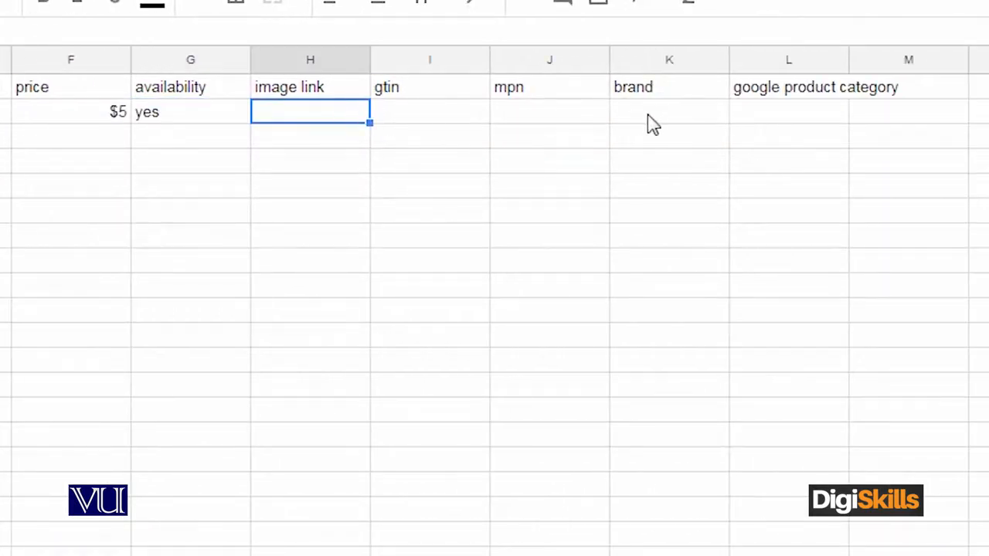
Step: Set the shirt's brand to "xyz" and enter "cl" as its google product category in row 2
left_click(670, 114)
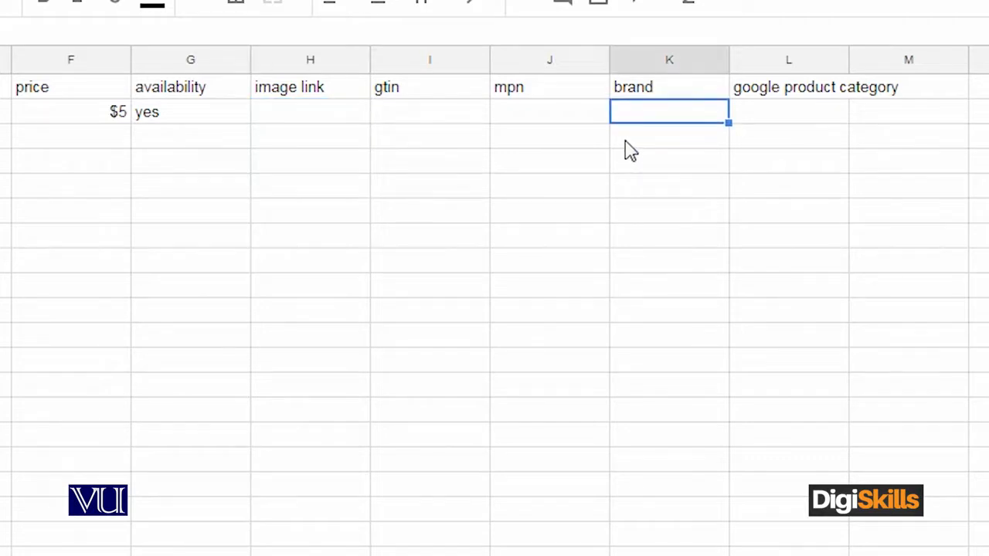
type("xyz")
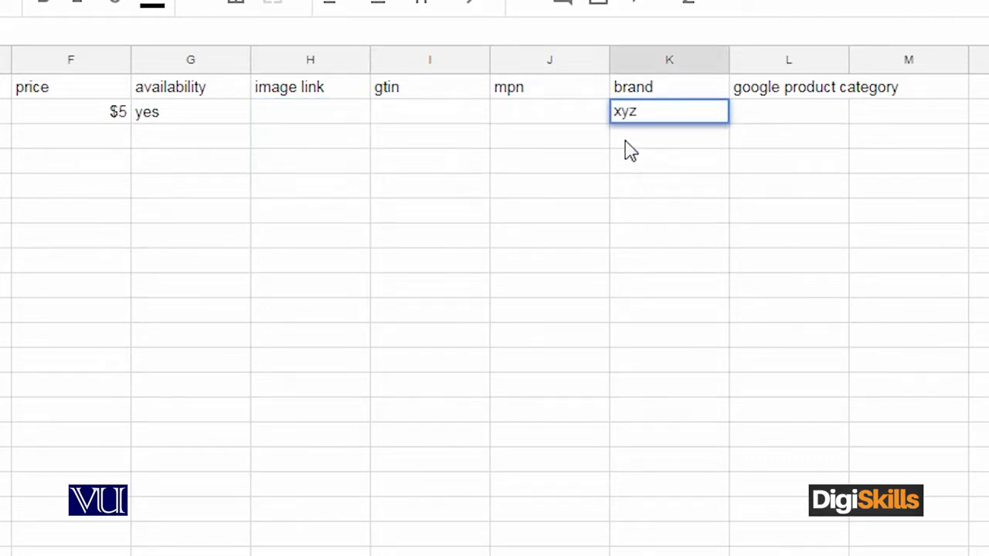
left_click(772, 114)
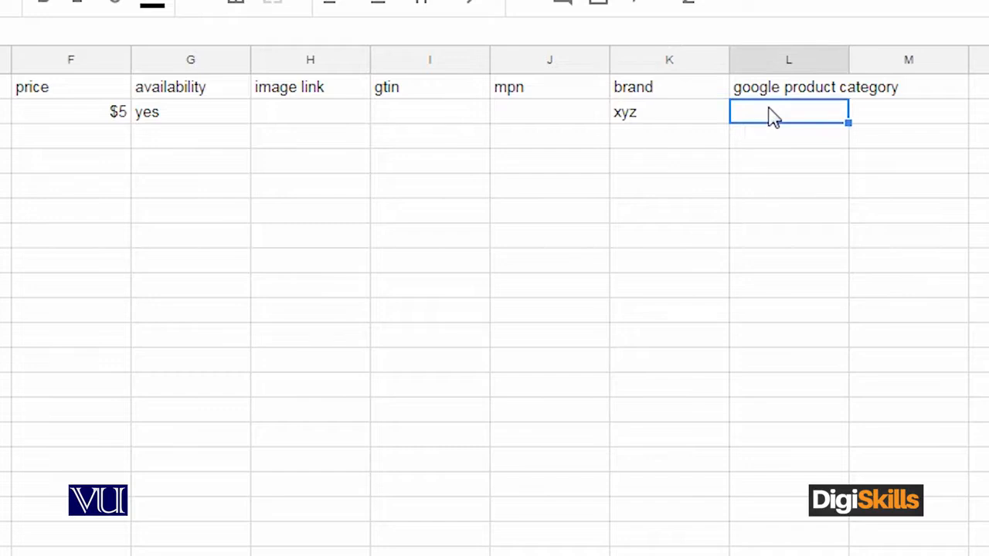
type("cl")
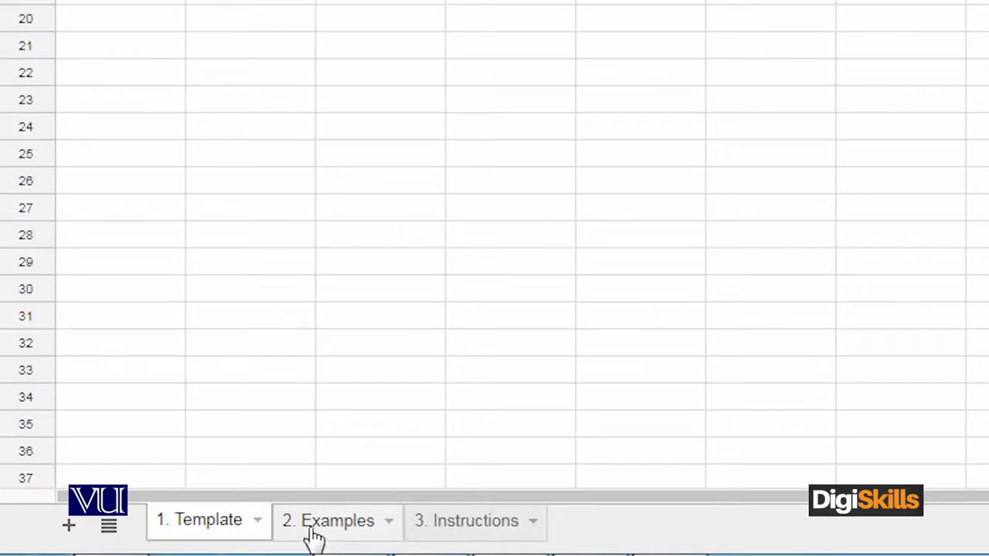
Step: Examine the attribute requirements and sample products across the Examples sheet, and open the Instructions sheet
left_click(328, 531)
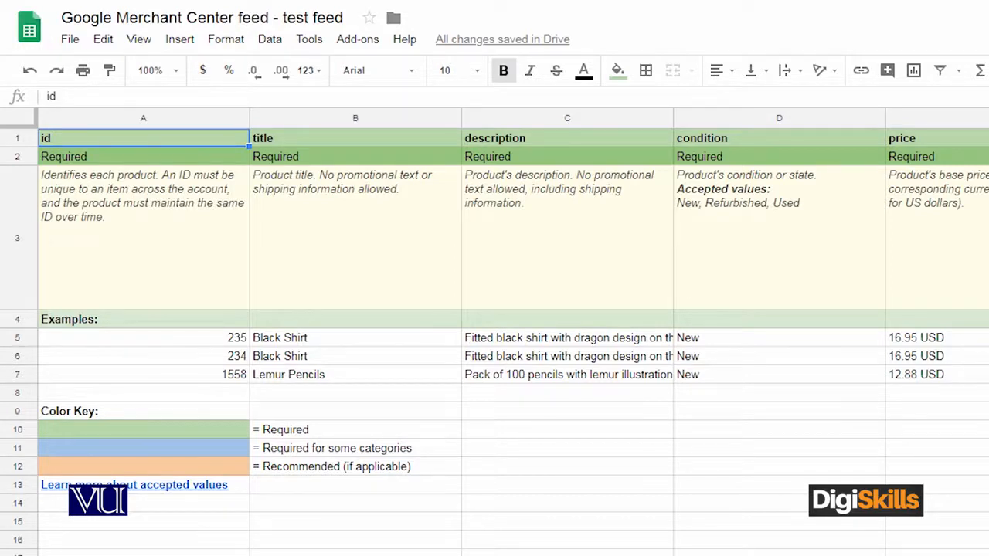
scroll(513, 332, "right", 10)
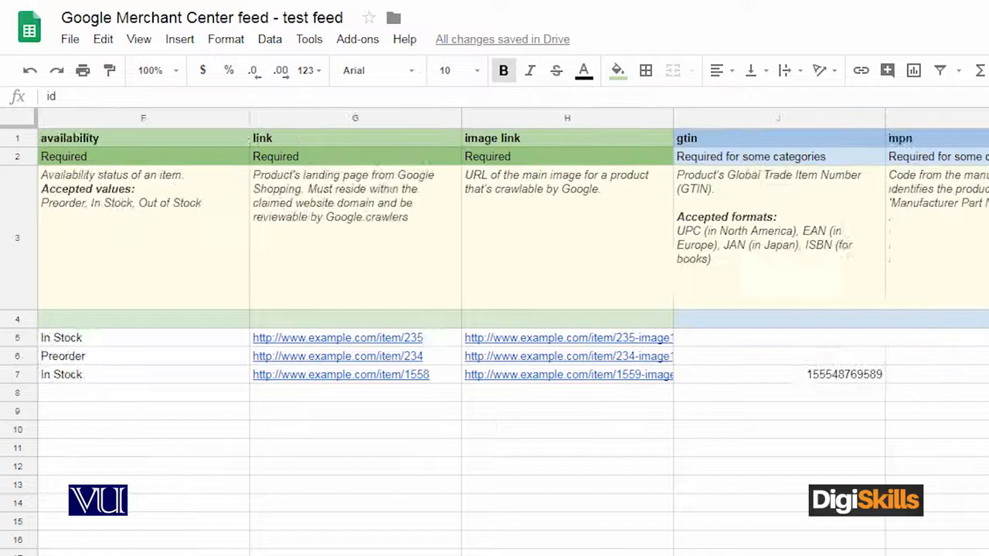
scroll(513, 332, "right", 2)
scroll(513, 332, "left", 8)
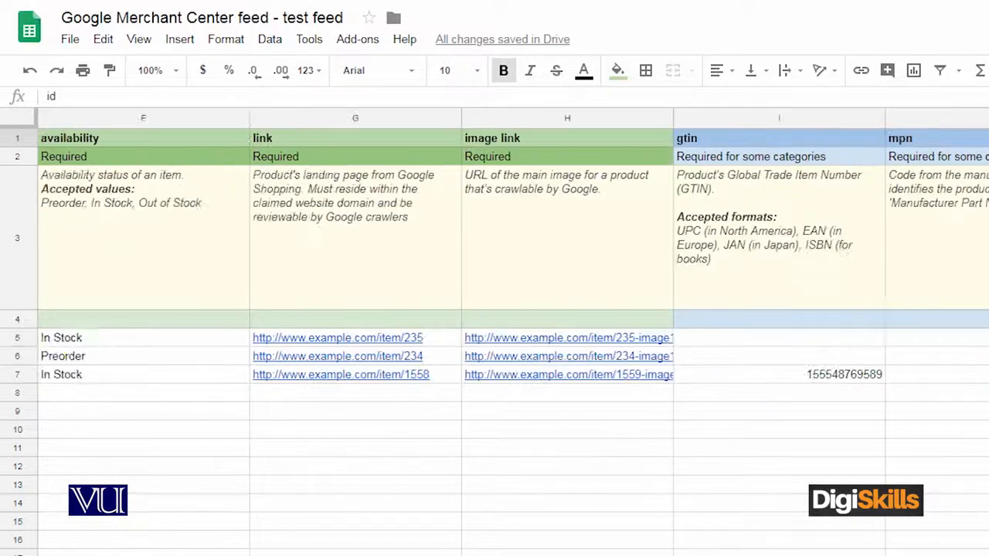
scroll(514, 332, "left", 6)
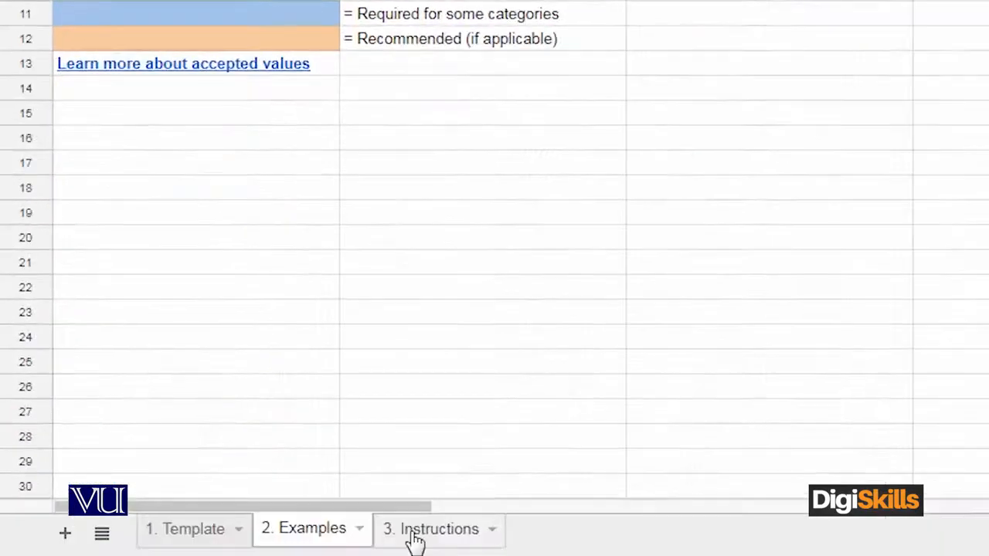
left_click(410, 540)
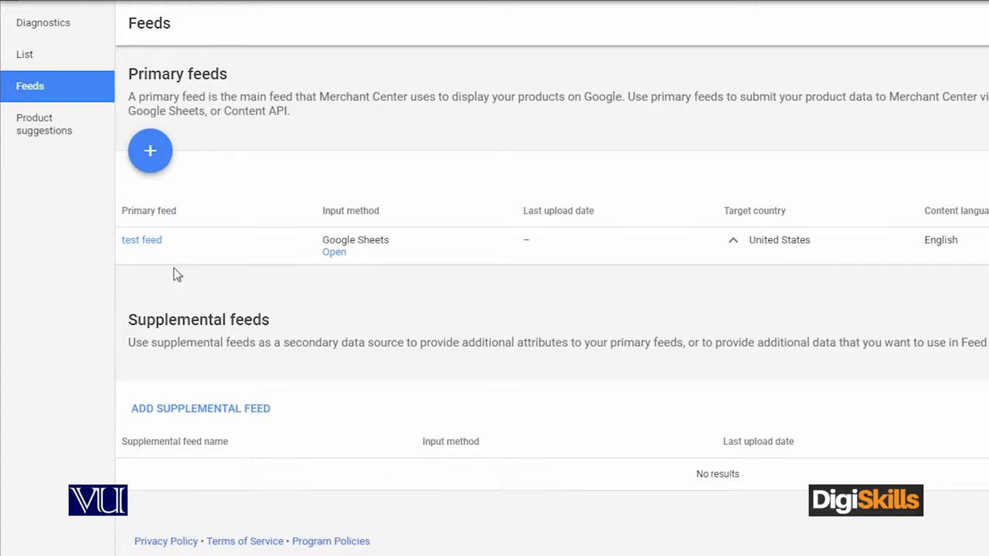
Step: In Google Merchant Center, check the product Diagnostics for current account issues and return to the Feeds page
left_click(77, 29)
scroll(227, 452, "down", 3)
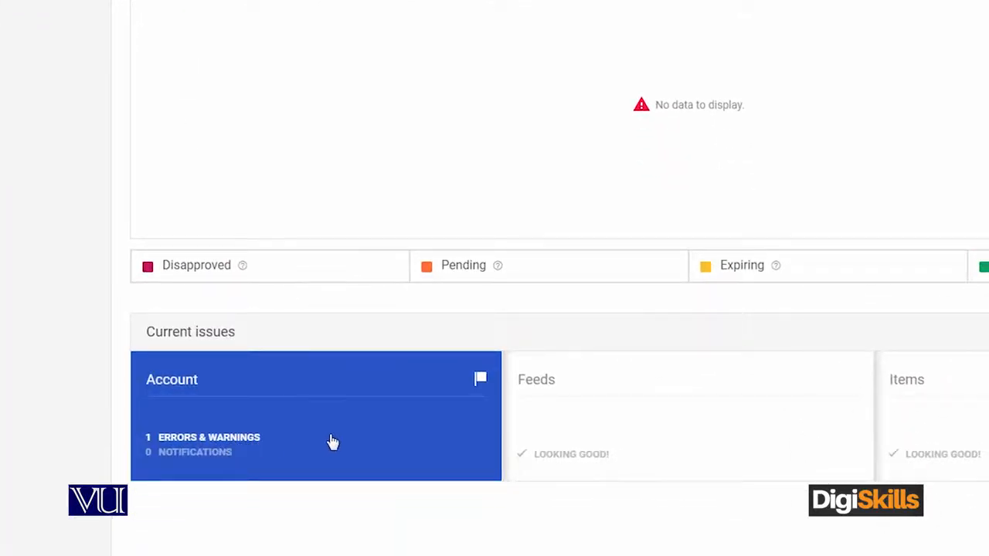
scroll(336, 440, "up", 4)
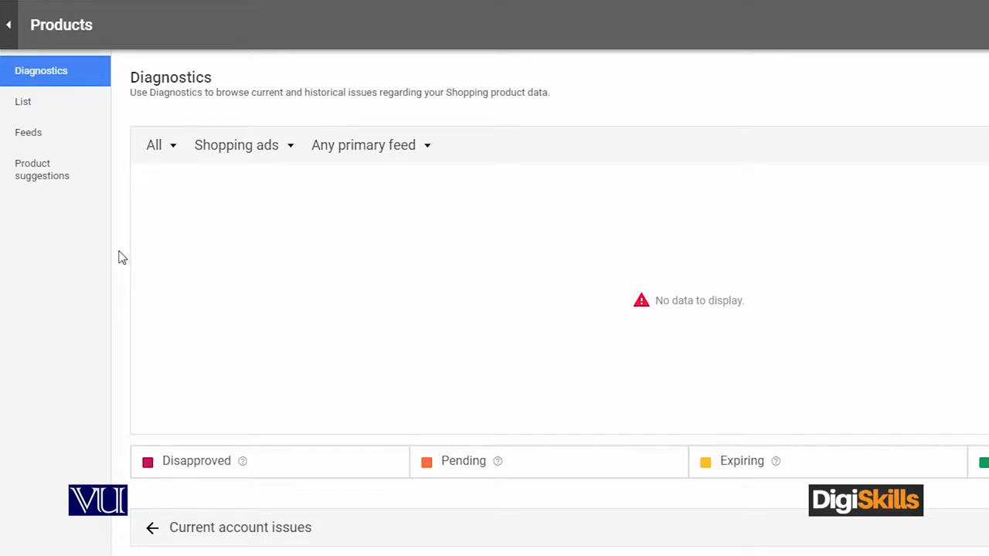
left_click(49, 132)
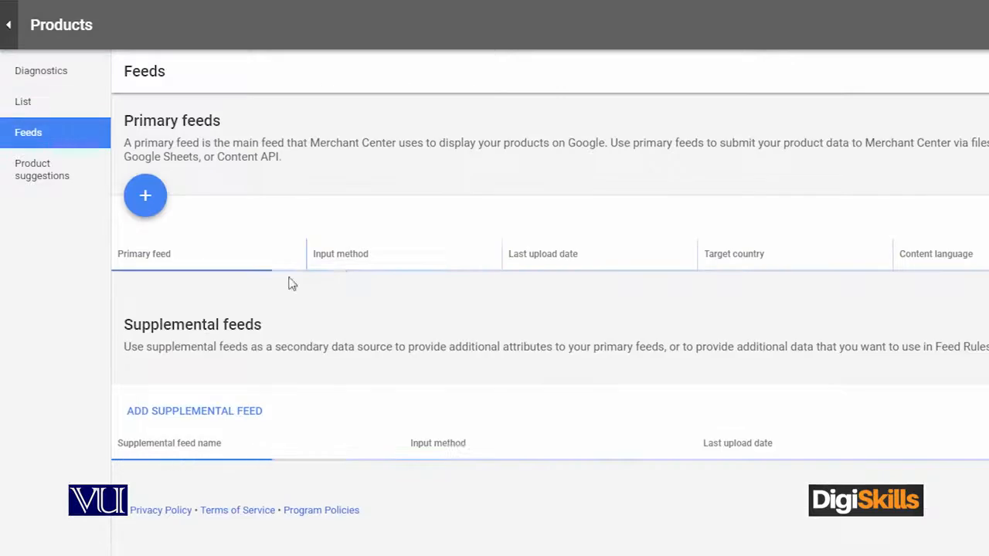